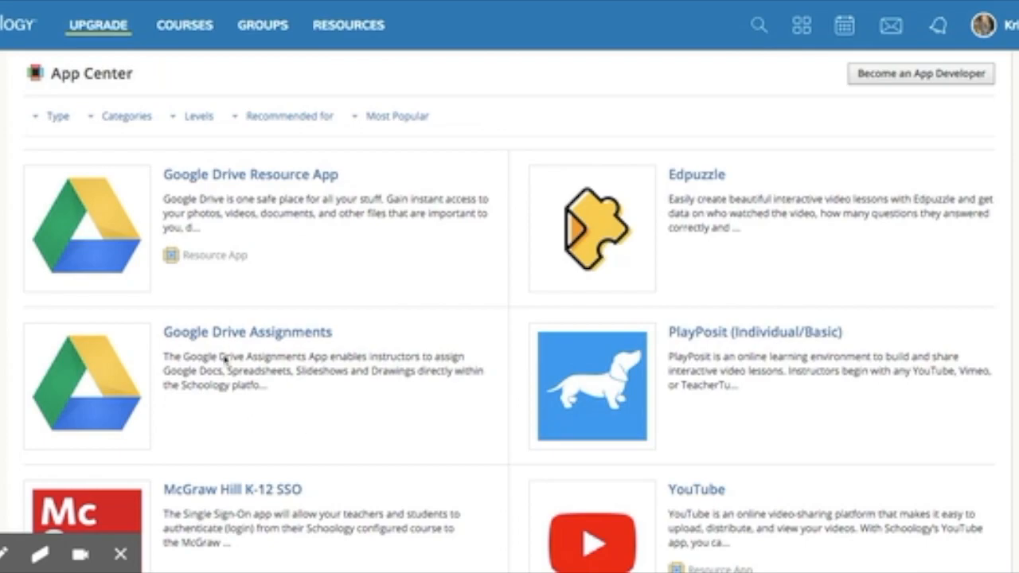
Install the Google Drive Assignments LTI app from the App Center for the Practice 1: Section 1 course.
scroll(262, 450, "down", 2)
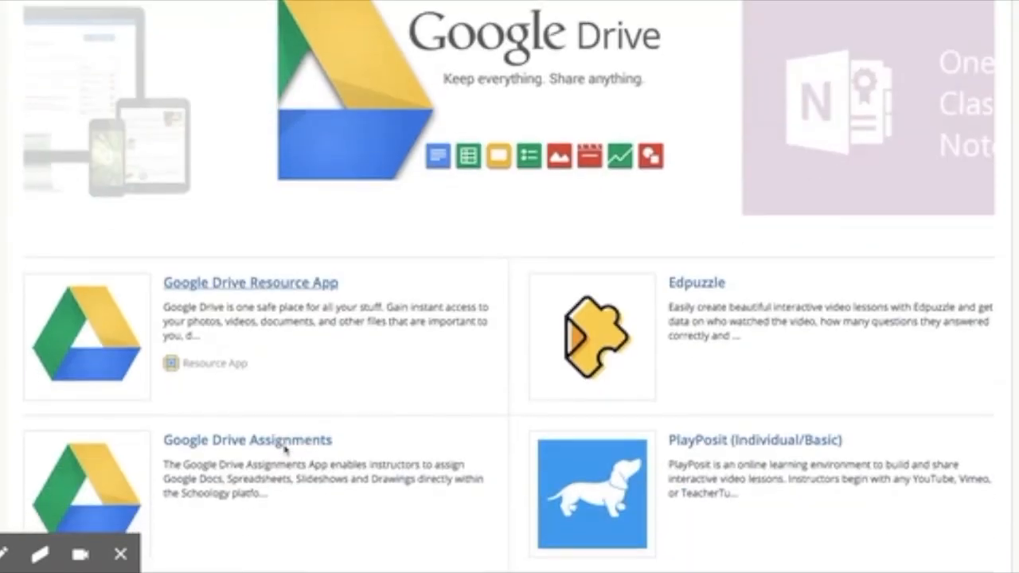
left_click(294, 450)
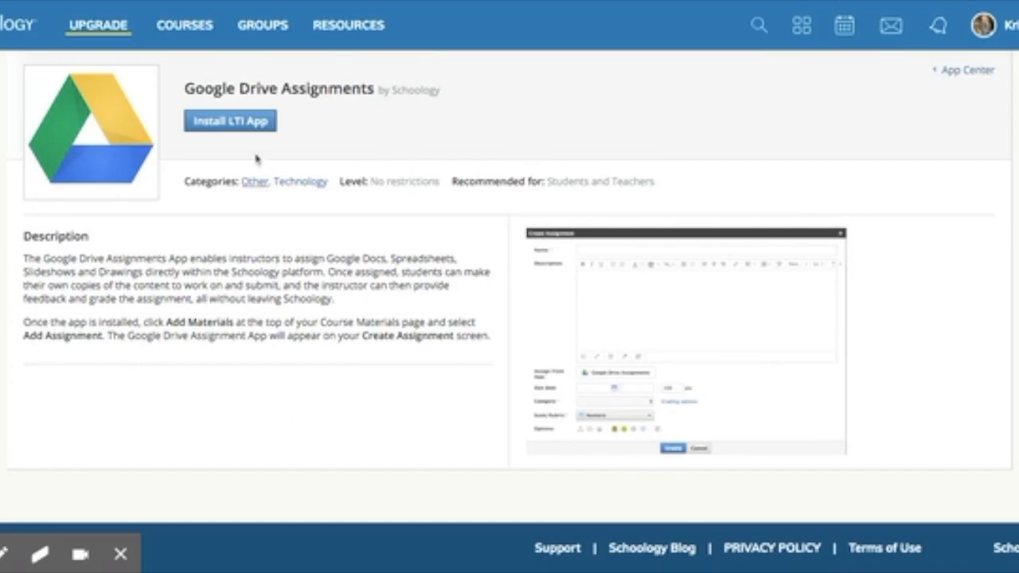
left_click(251, 124)
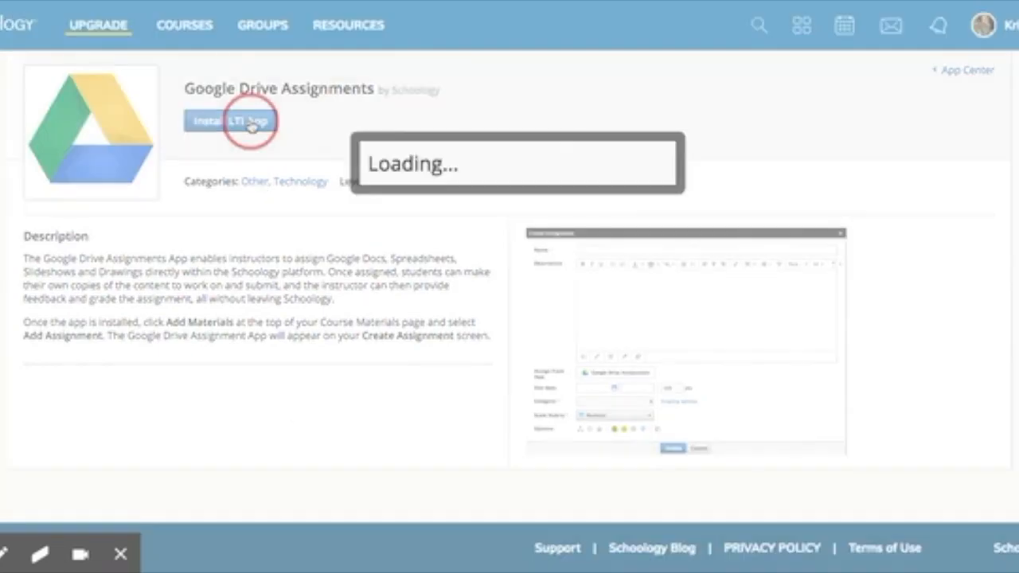
left_click(477, 248)
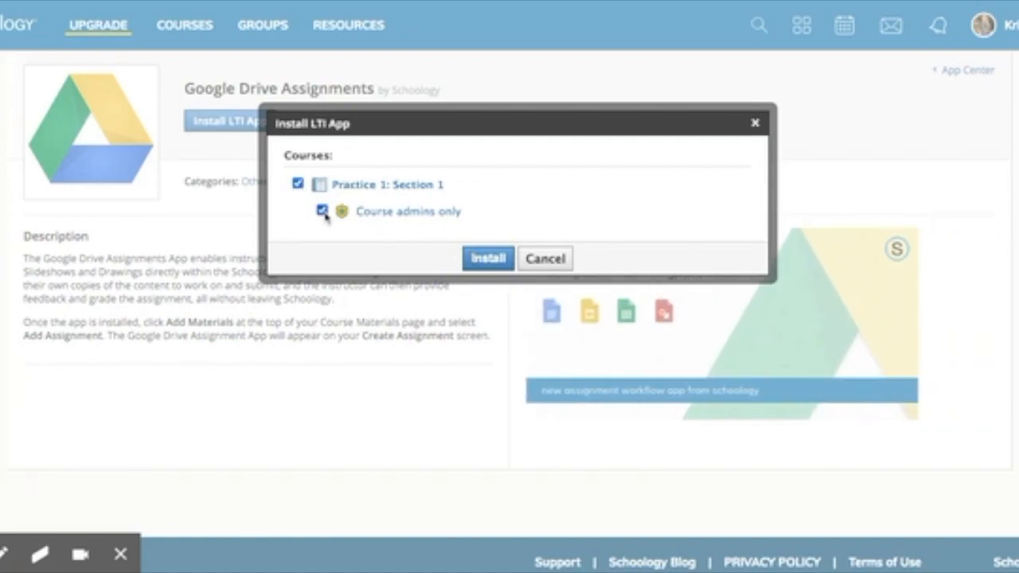
left_click(298, 184)
left_click(299, 184)
left_click(483, 266)
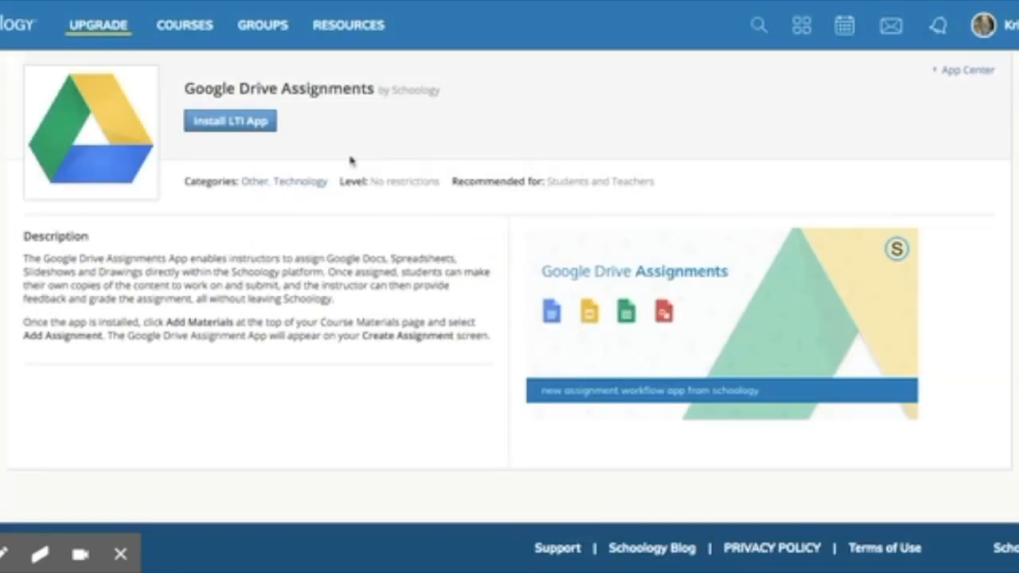
Open the Practice 1: Section 1 course and dismiss the account verification notice above its materials.
left_click(179, 28)
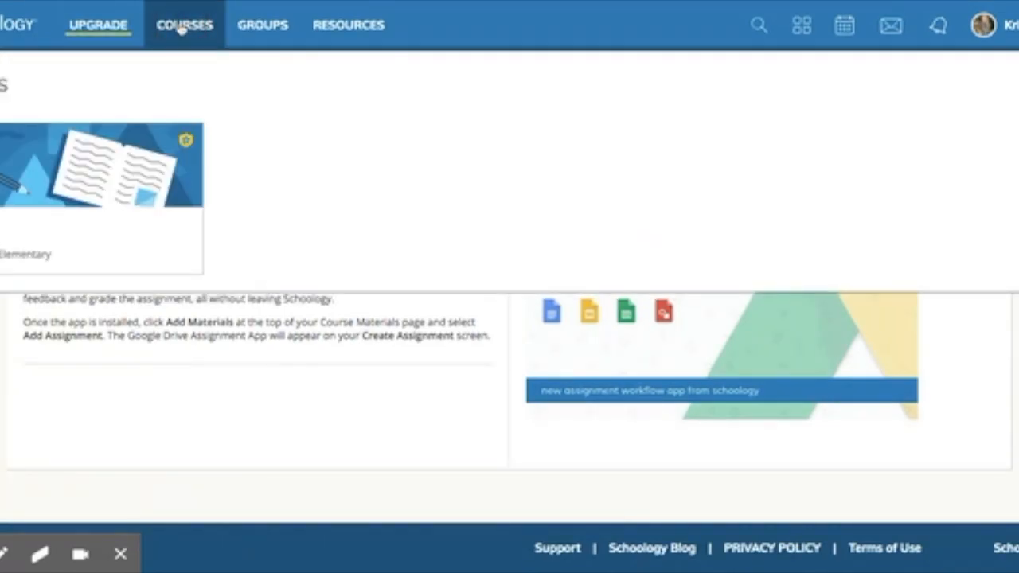
left_click(83, 186)
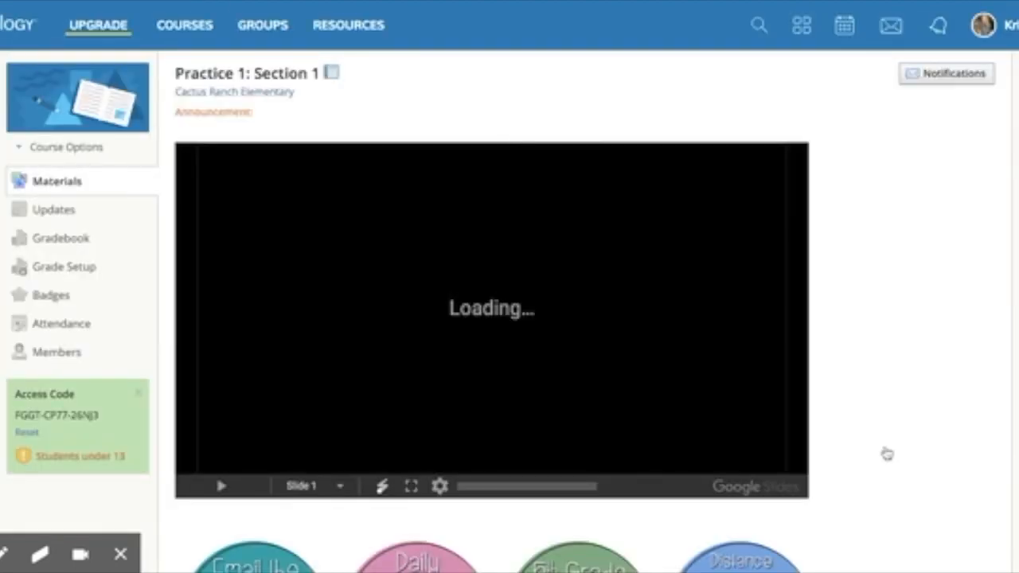
scroll(883, 454, "down", 3)
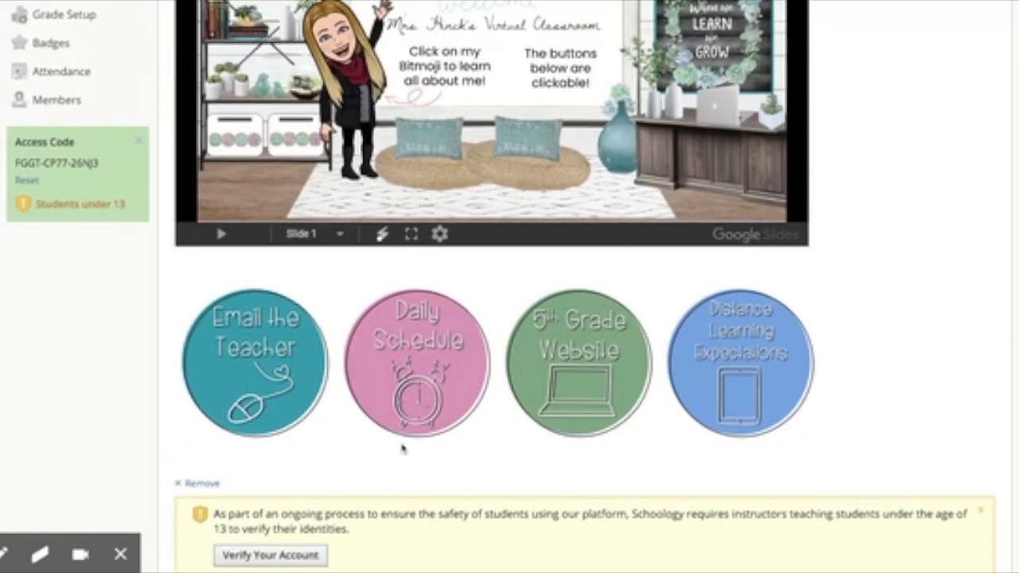
scroll(404, 448, "down", 2)
scroll(402, 448, "down", 2)
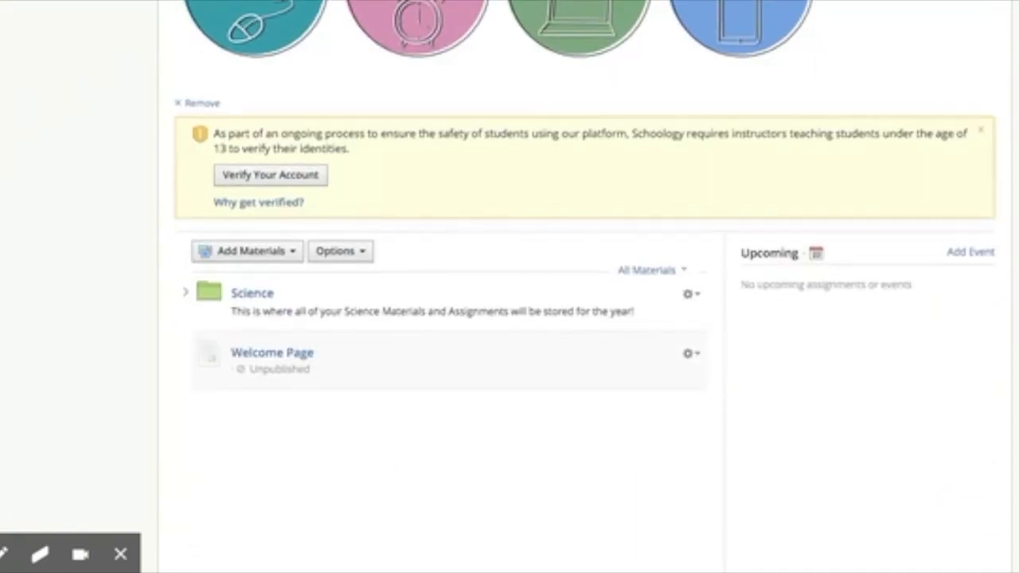
left_click(981, 130)
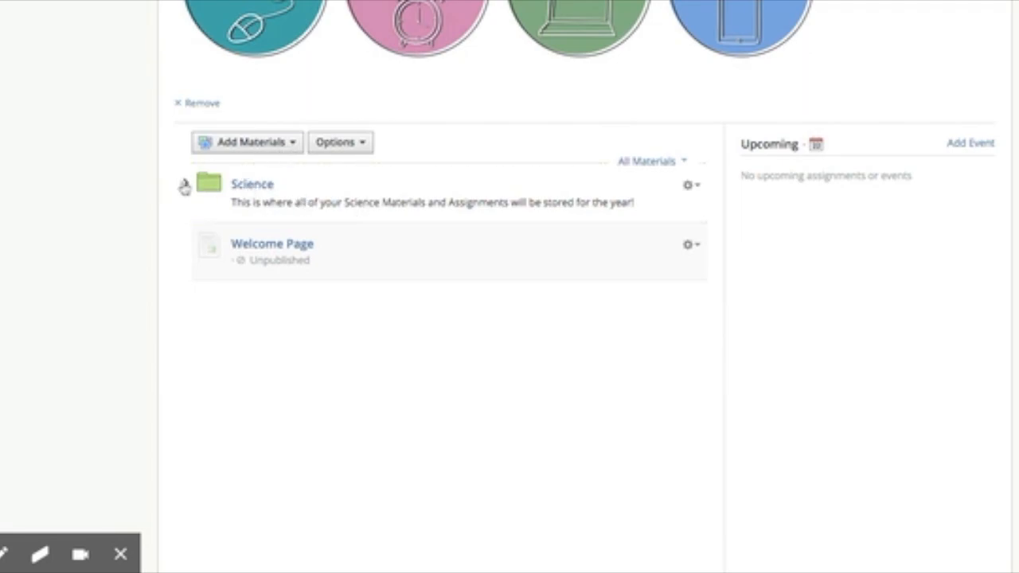
Start a new assignment in the course materials and name it Matter Digital Journal.
left_click(291, 144)
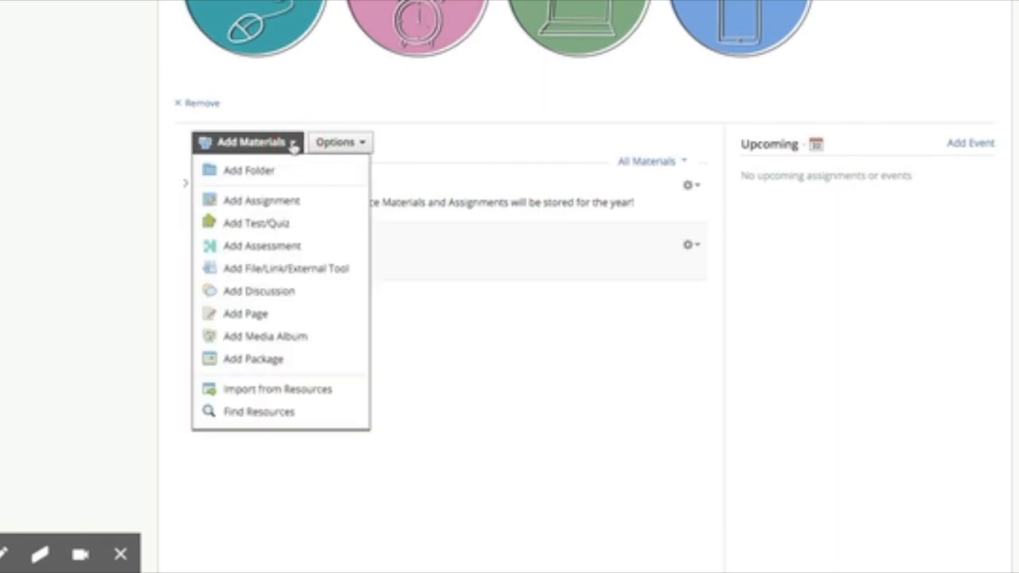
left_click(270, 201)
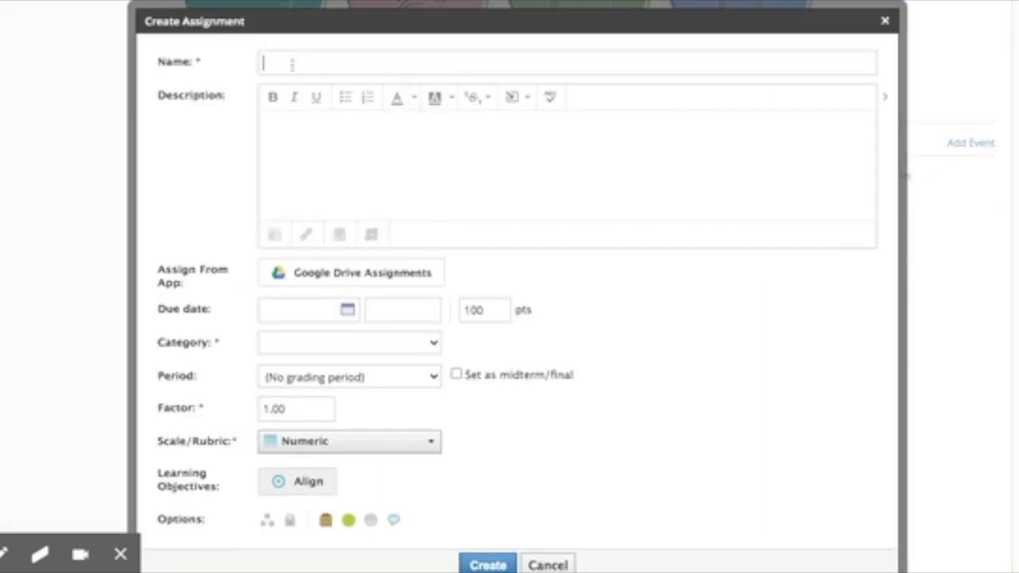
type("Matter Digital Journal")
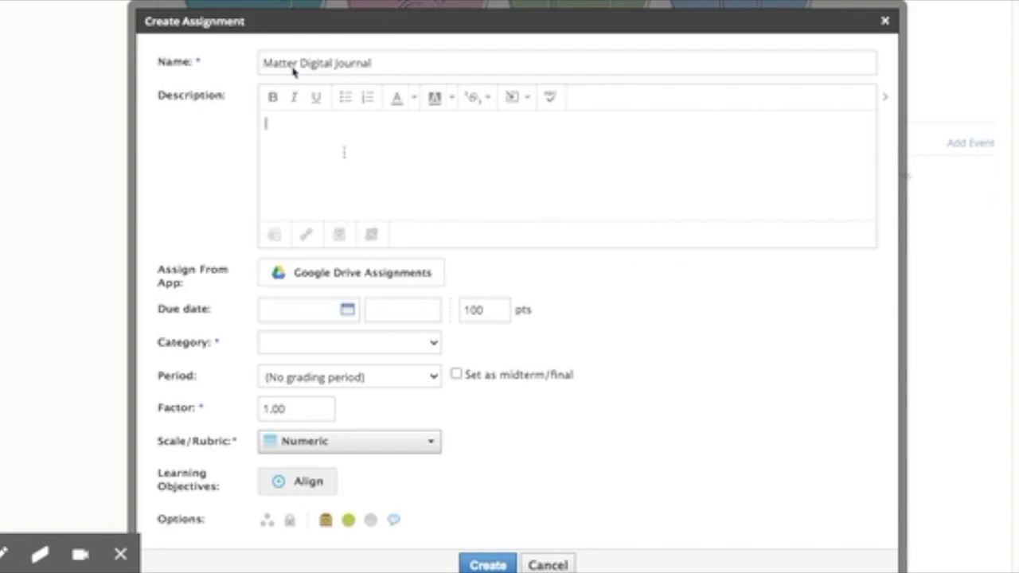
Enter the assignment description "We will use this throughout the unit!".
key("BackSpace")
type("We will use this throu")
key("BackSpace")
key("BackSpace")
type("rough")
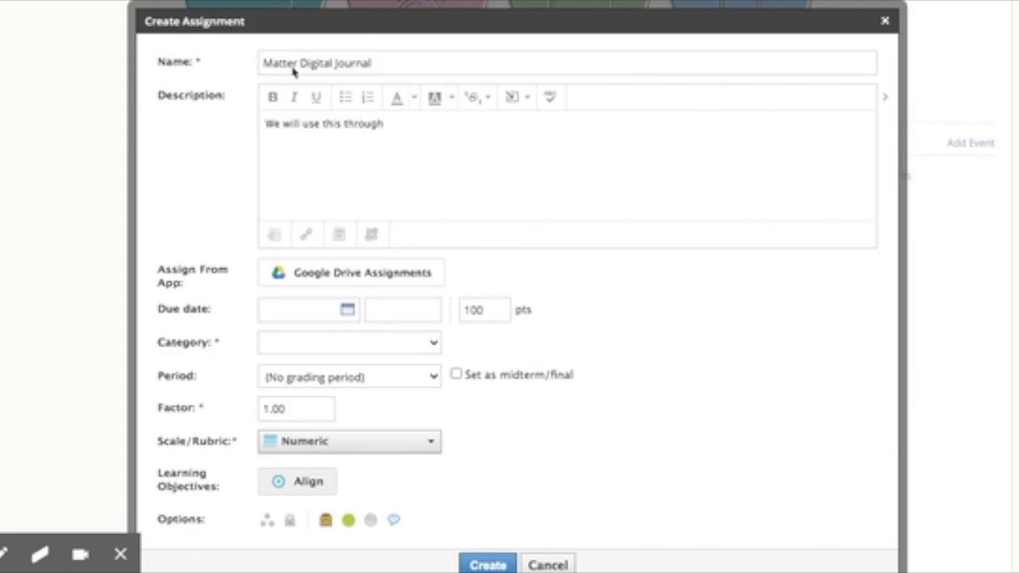
type("out the unit!")
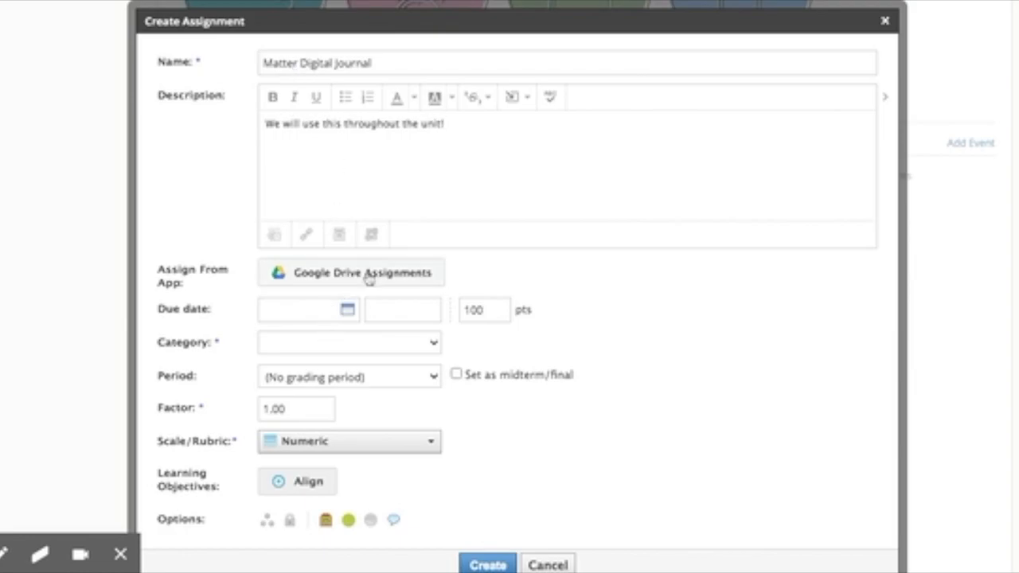
Attach Matter & Mixtures Notebook through Google Drive Assignments and set the assignment's category to Notes.
left_click(317, 272)
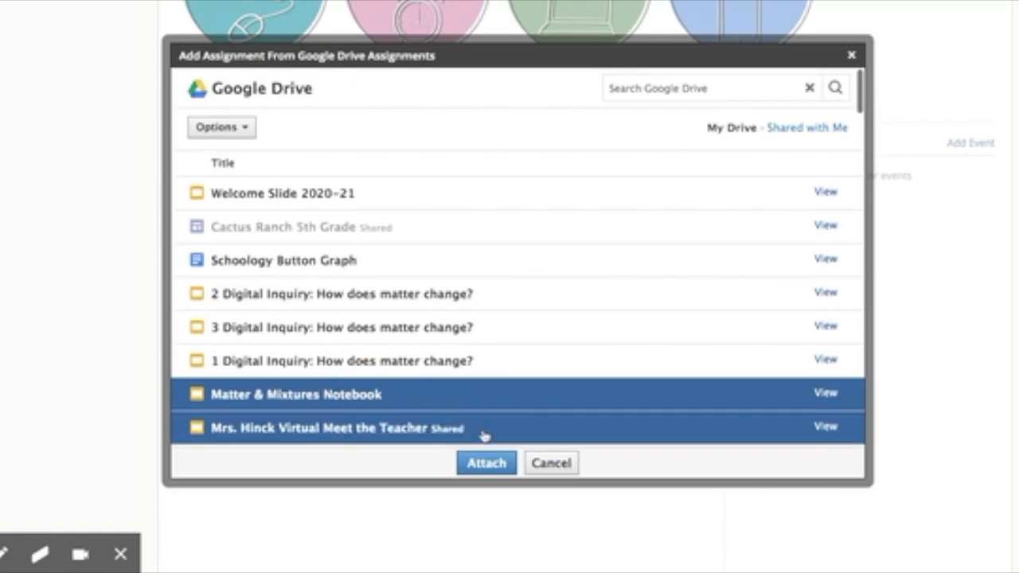
left_click(496, 470)
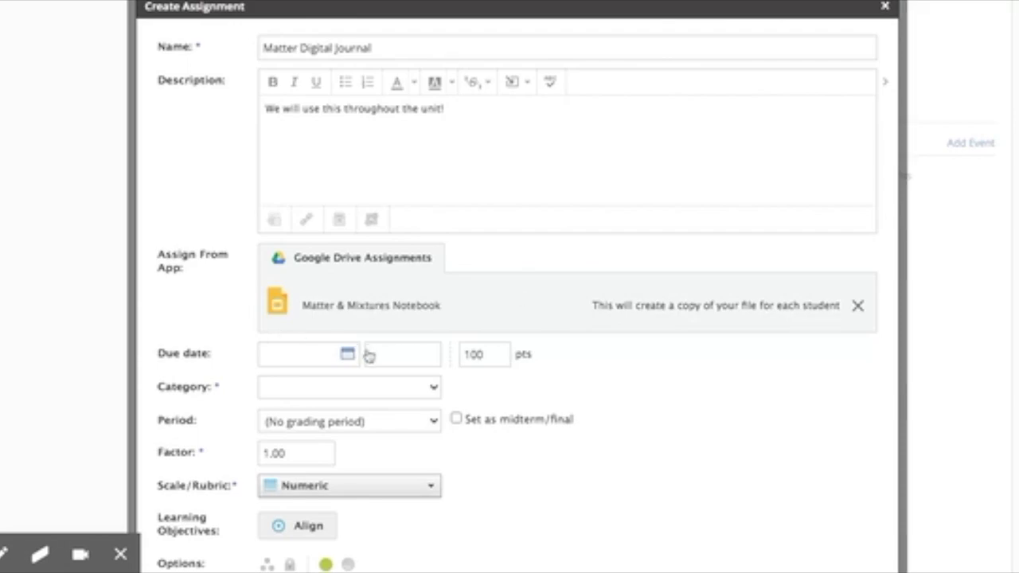
left_click(434, 388)
left_click(347, 436)
Browse the learning objectives to the Texas state standards, Essential Knowledge and Skills, Science (2017), Grade 5.
scroll(496, 448, "down", 2)
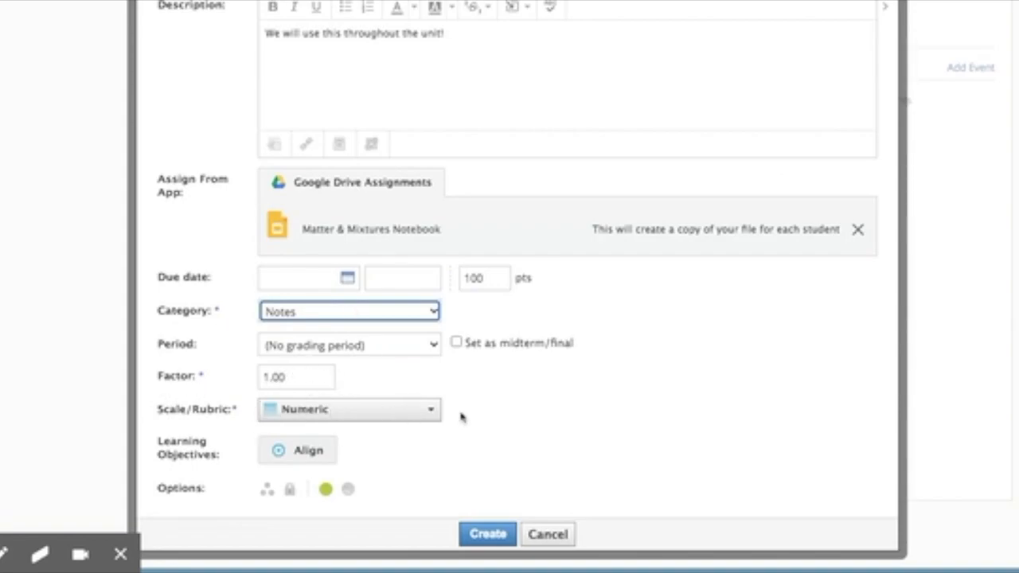
left_click(317, 451)
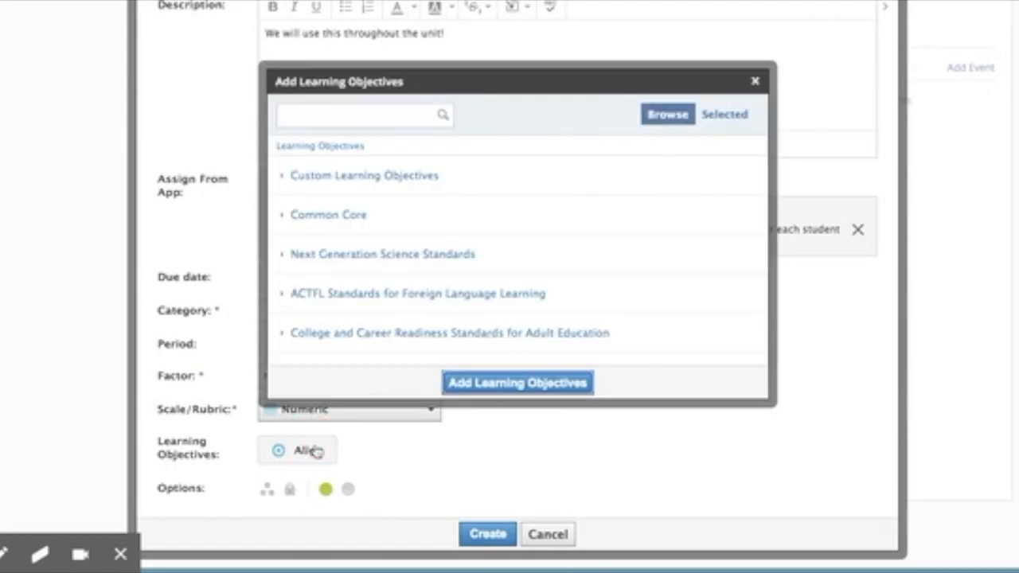
scroll(340, 323, "down", 2)
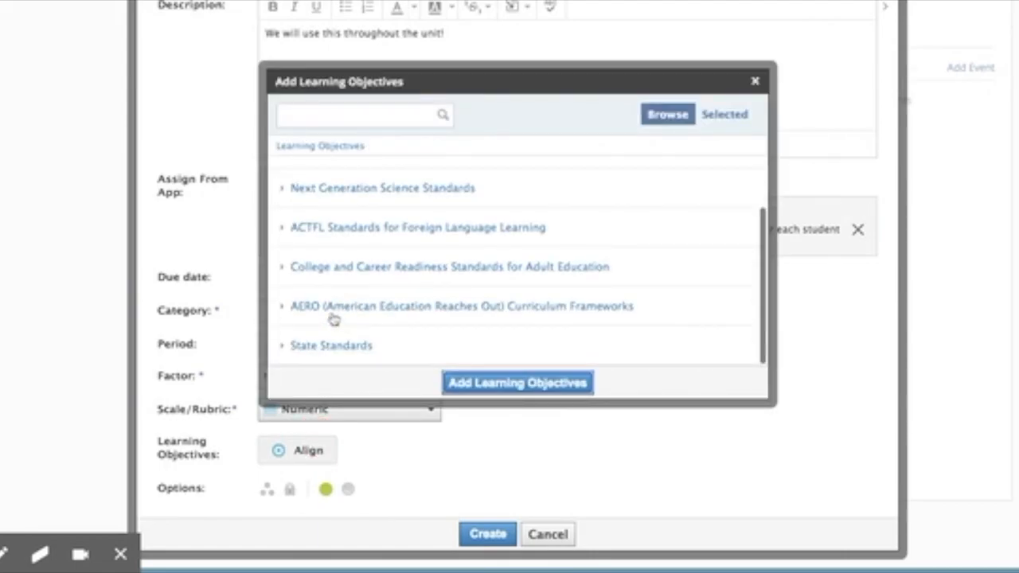
left_click(306, 348)
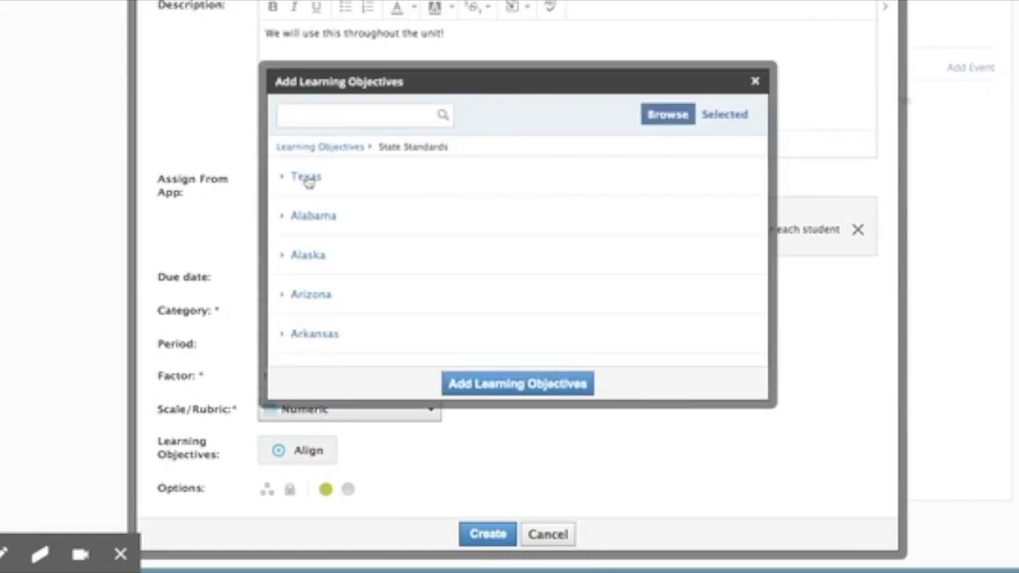
left_click(307, 179)
left_click(317, 184)
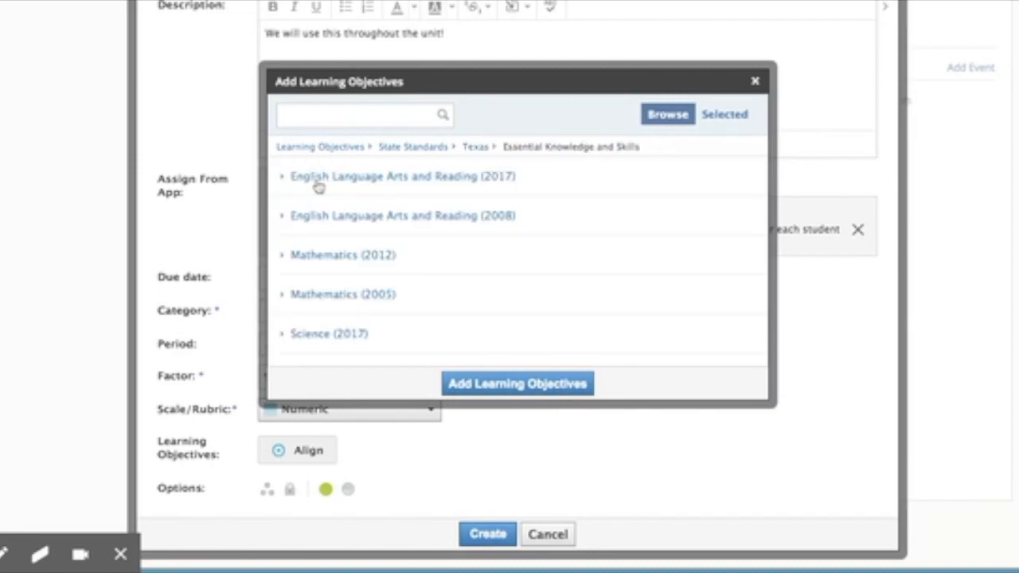
left_click(310, 336)
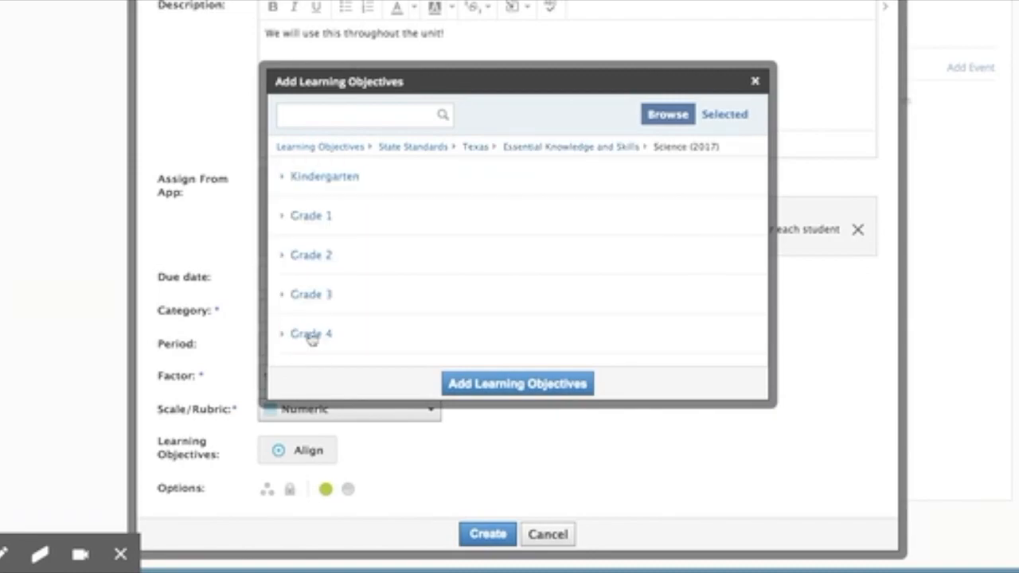
scroll(313, 323, "down", 3)
left_click(312, 318)
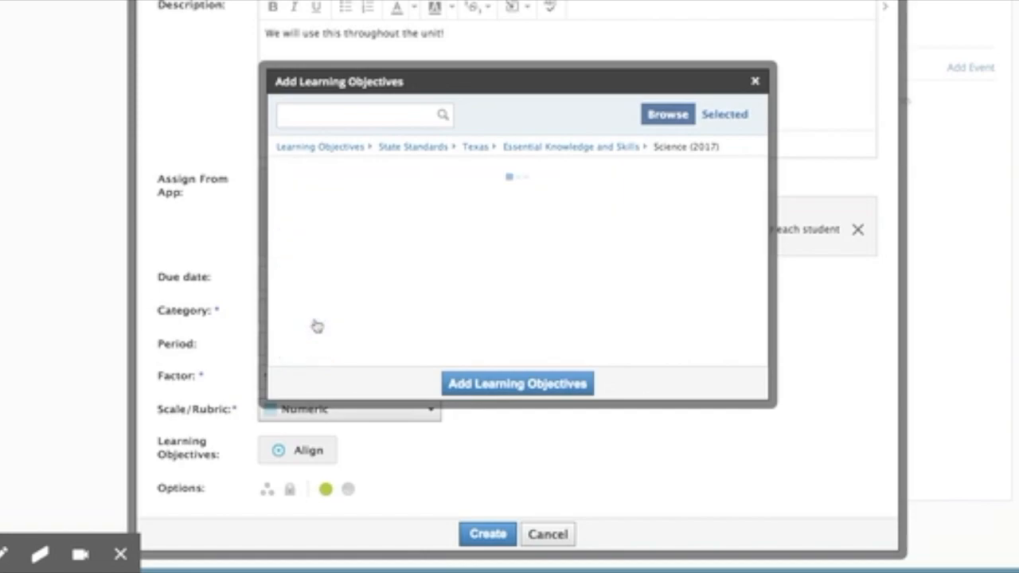
Align the assignment with objectives SCI.5.5.A, SCI.5.5.B and SCI.5.5.C, and create it.
scroll(412, 294, "down", 2)
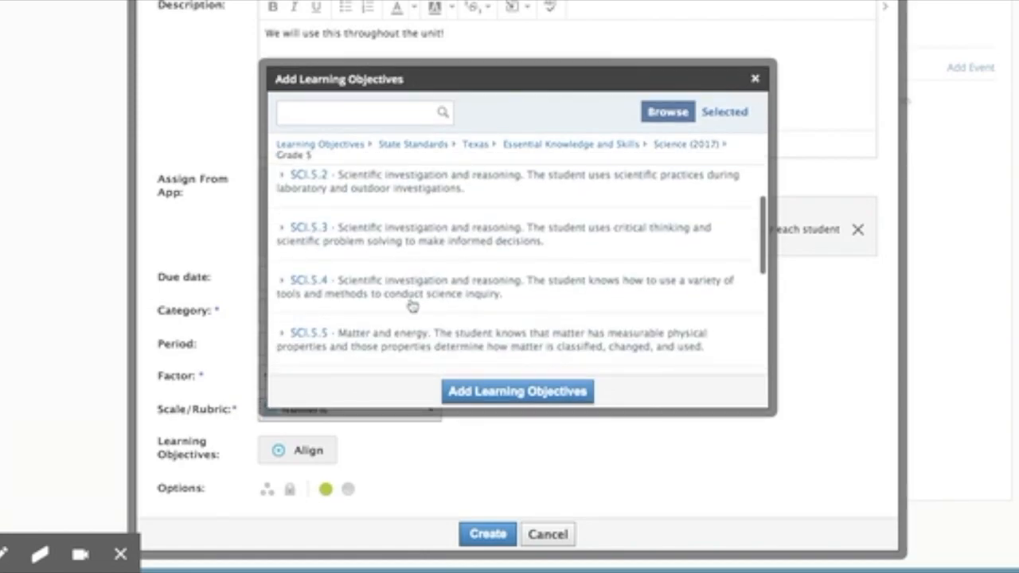
left_click(393, 340)
left_click(388, 191)
left_click(370, 262)
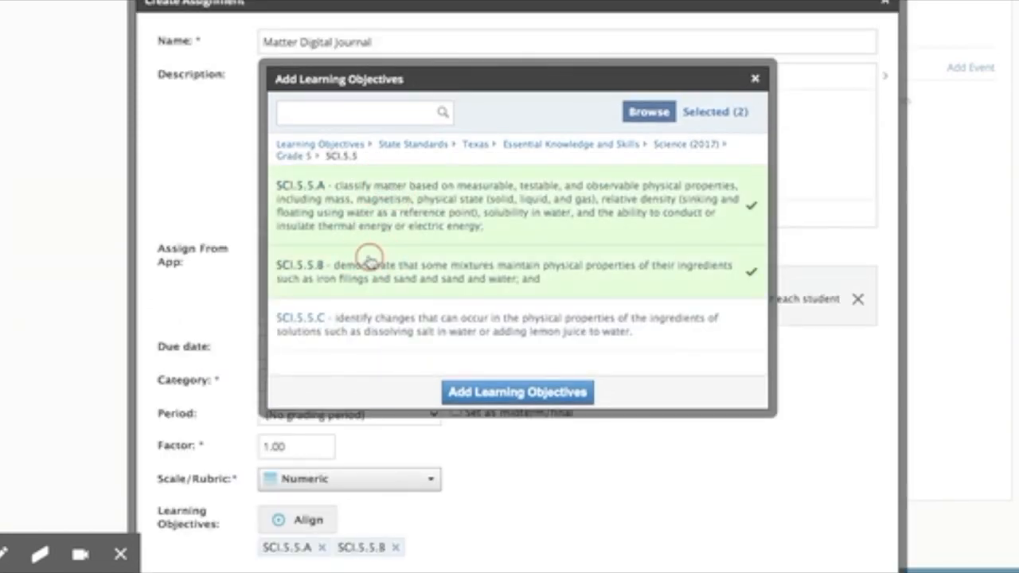
left_click(370, 315)
left_click(484, 390)
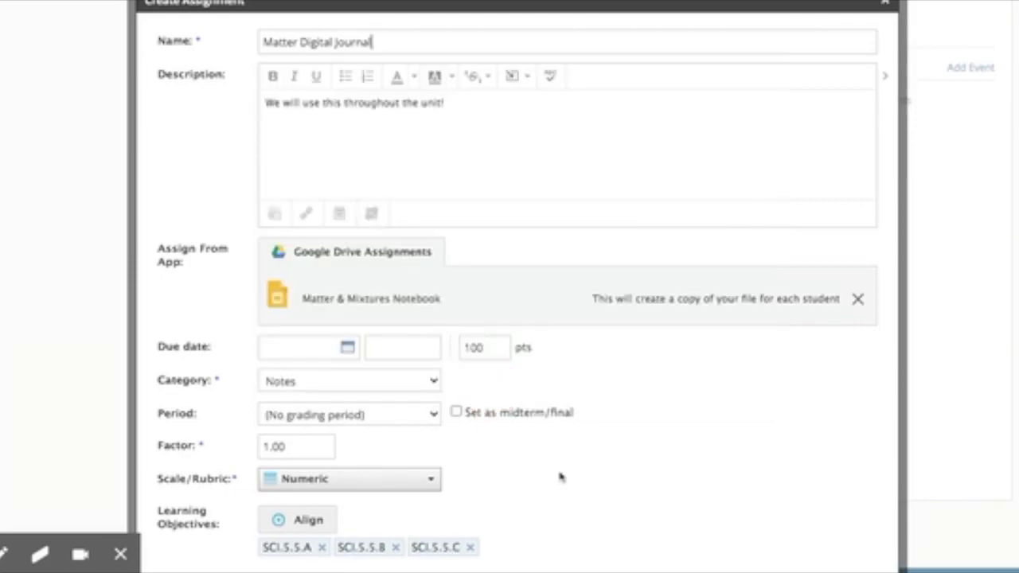
scroll(560, 476, "down", 2)
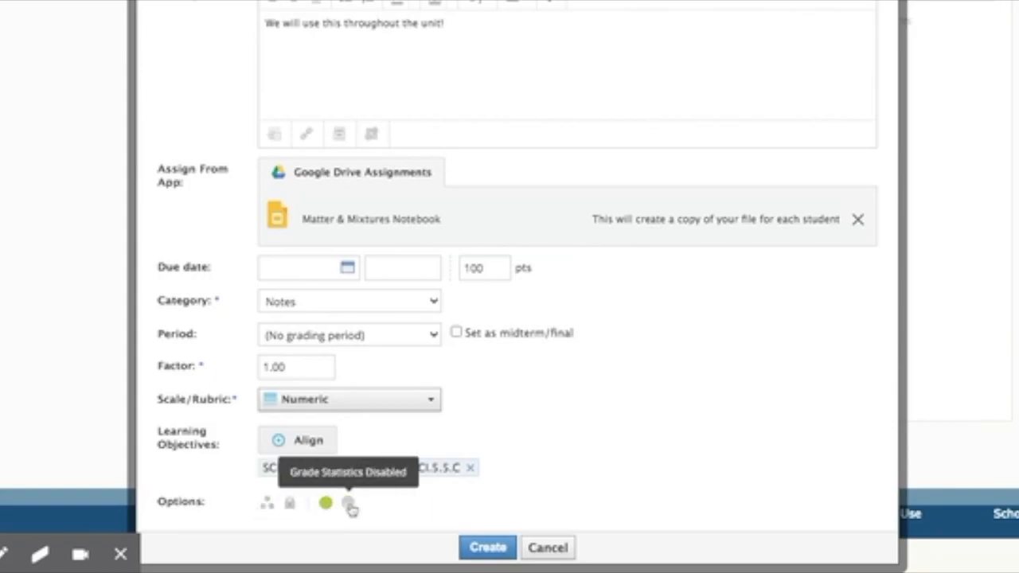
left_click(486, 547)
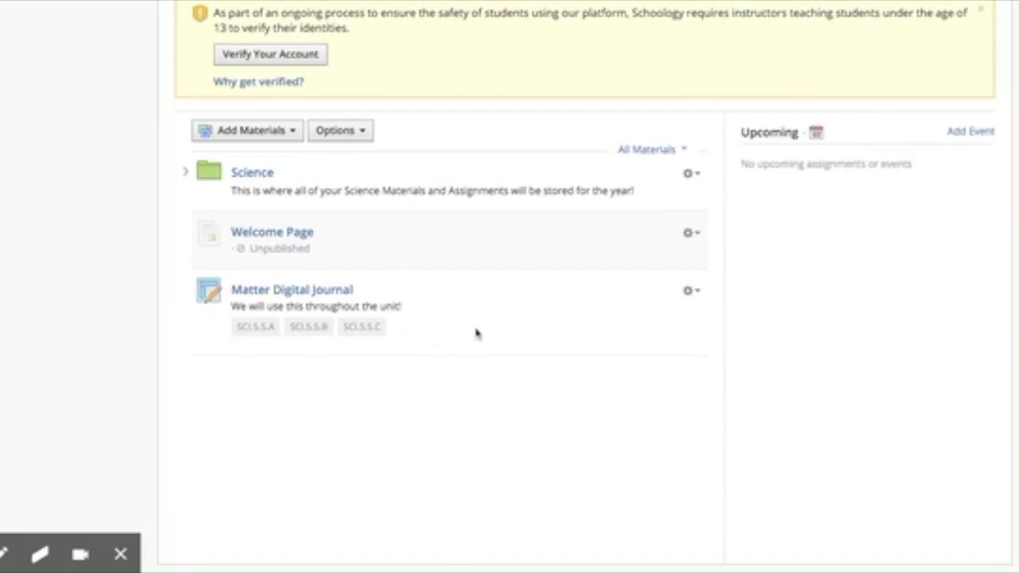
Move the Matter Digital Journal assignment into the Science folder.
left_click(689, 291)
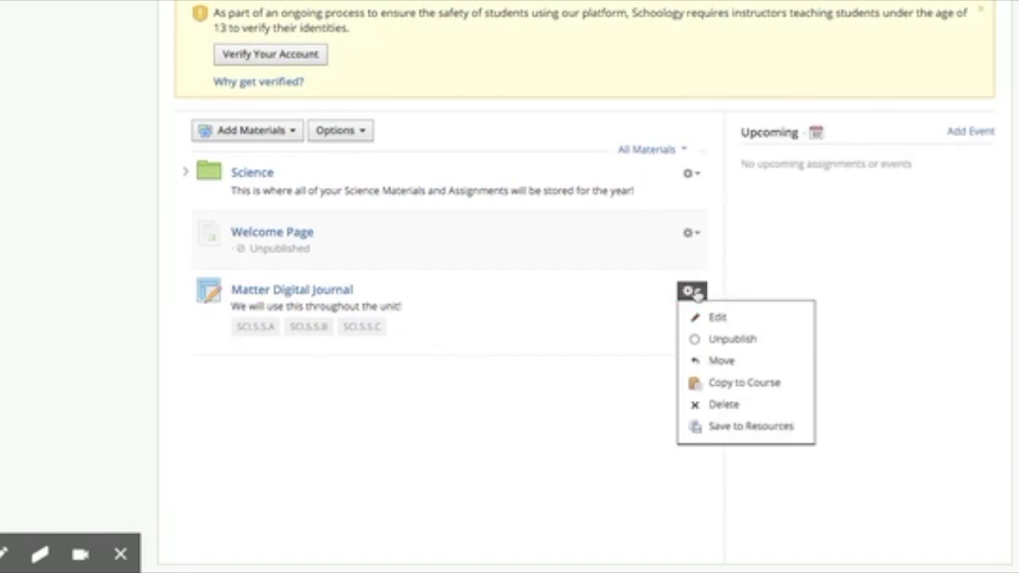
left_click(697, 362)
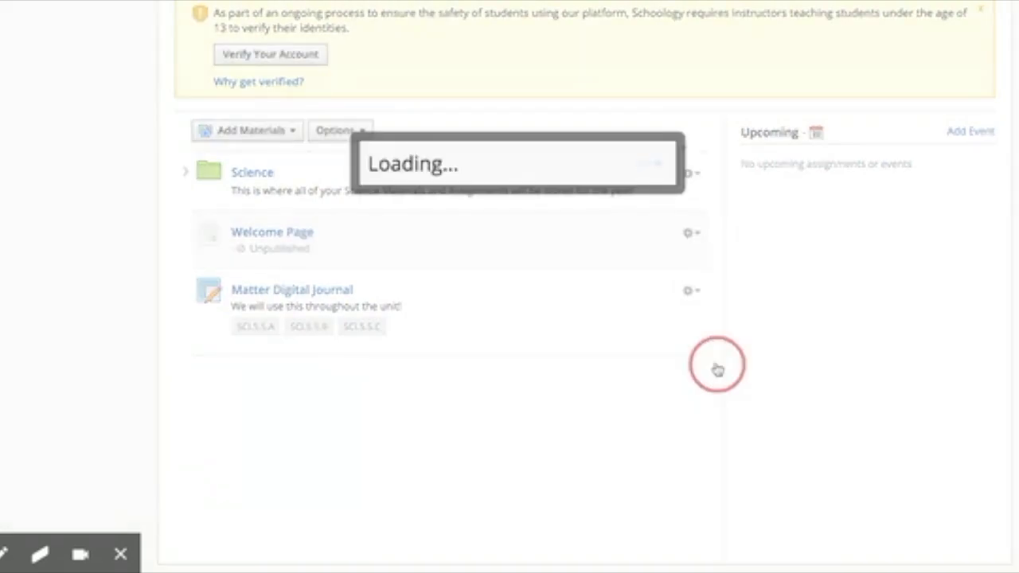
left_click(525, 176)
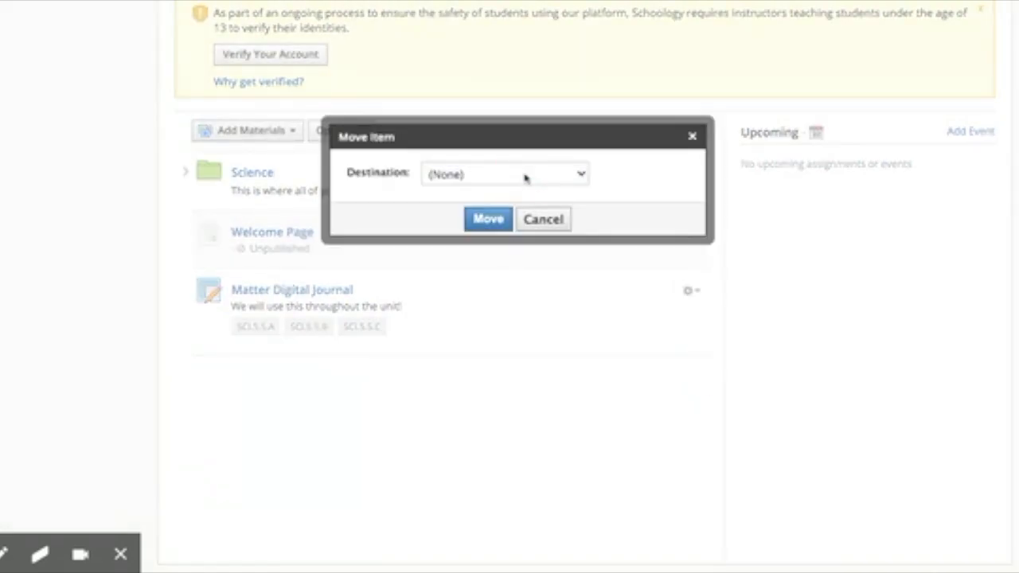
left_click(521, 197)
left_click(490, 219)
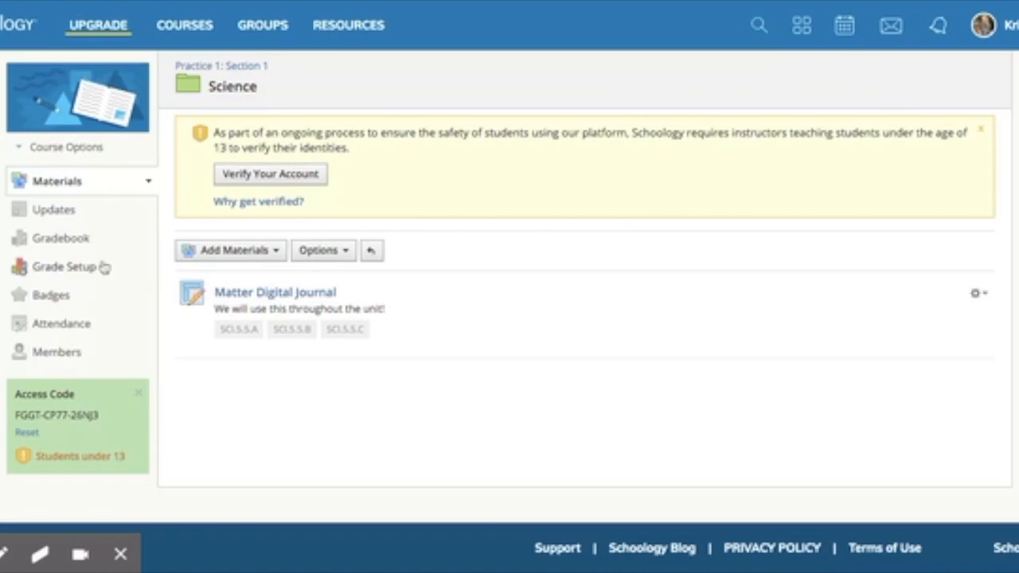
Open the Matter Digital Journal assignment and view the students' work in progress.
left_click(279, 294)
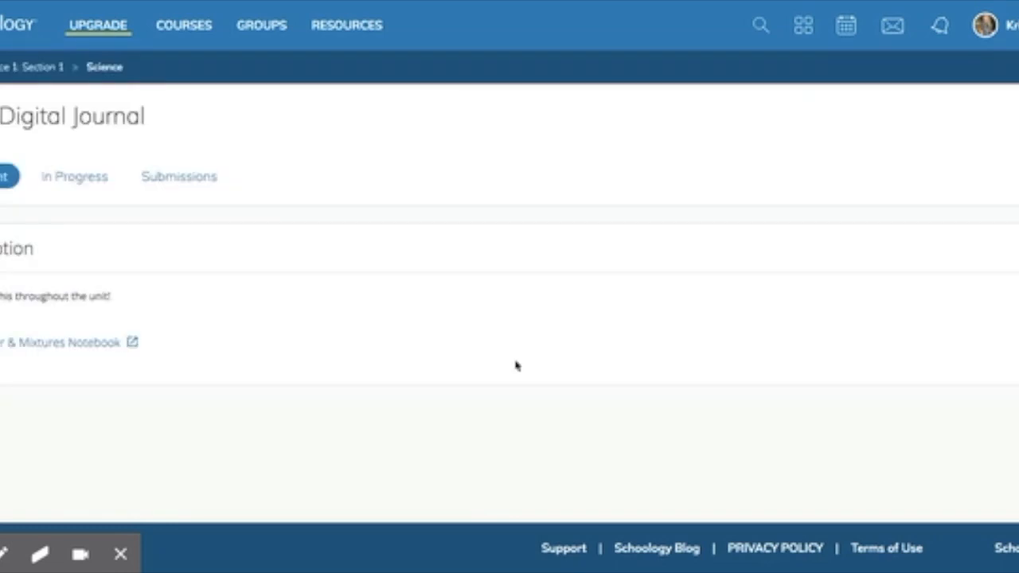
left_click(80, 182)
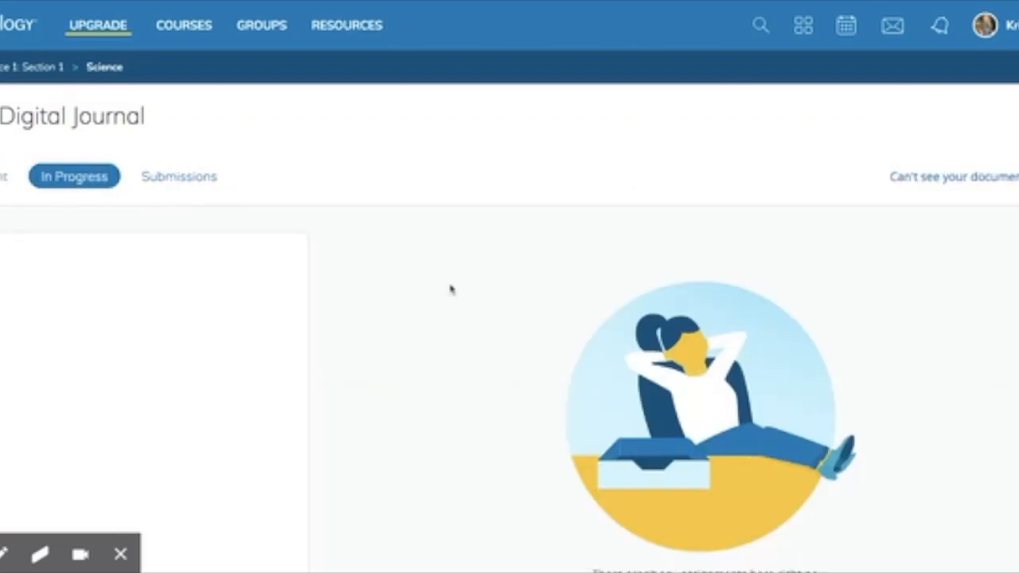
Review the in-progress work and the submissions of the Matter Digital Journal assignment, including the submissions selection list.
scroll(541, 357, "down", 3)
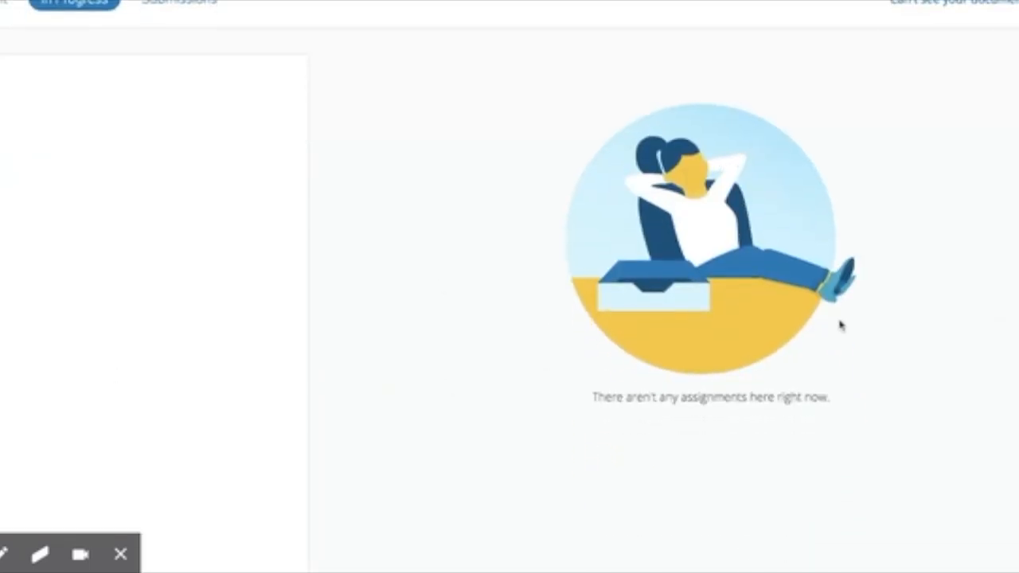
scroll(287, 336, "down", 2)
scroll(287, 336, "up", 5)
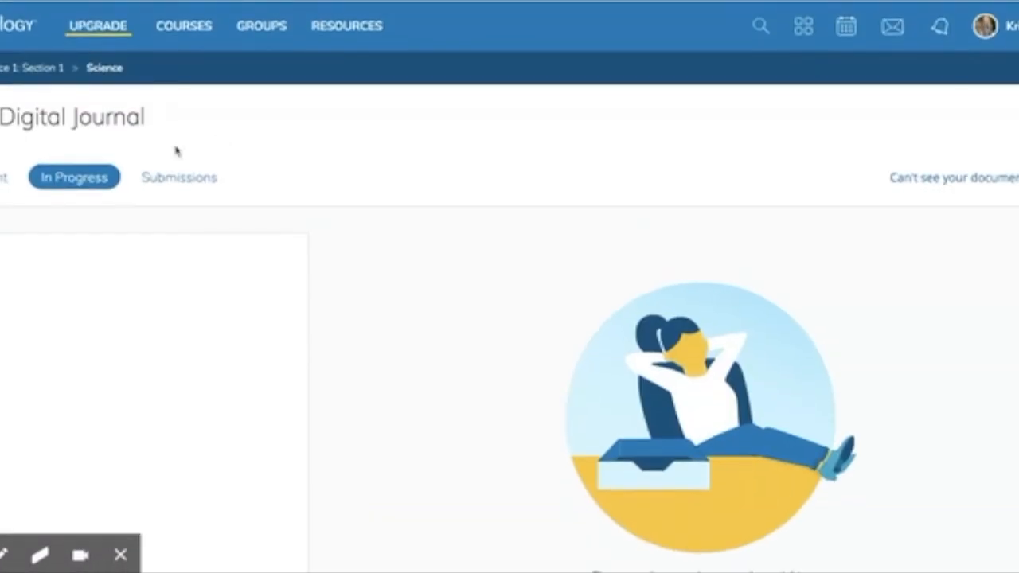
left_click(216, 186)
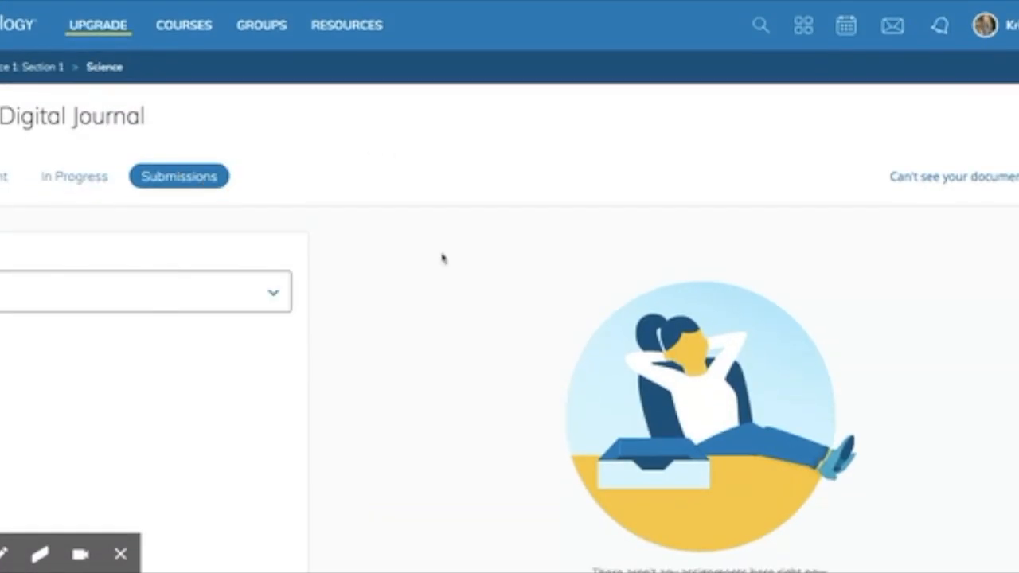
left_click(274, 295)
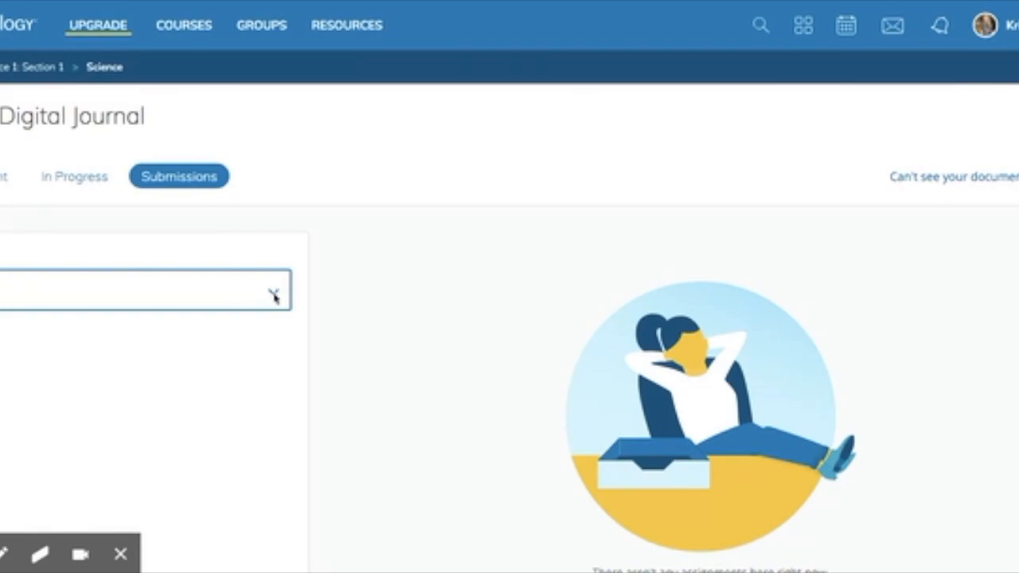
left_click(6, 175)
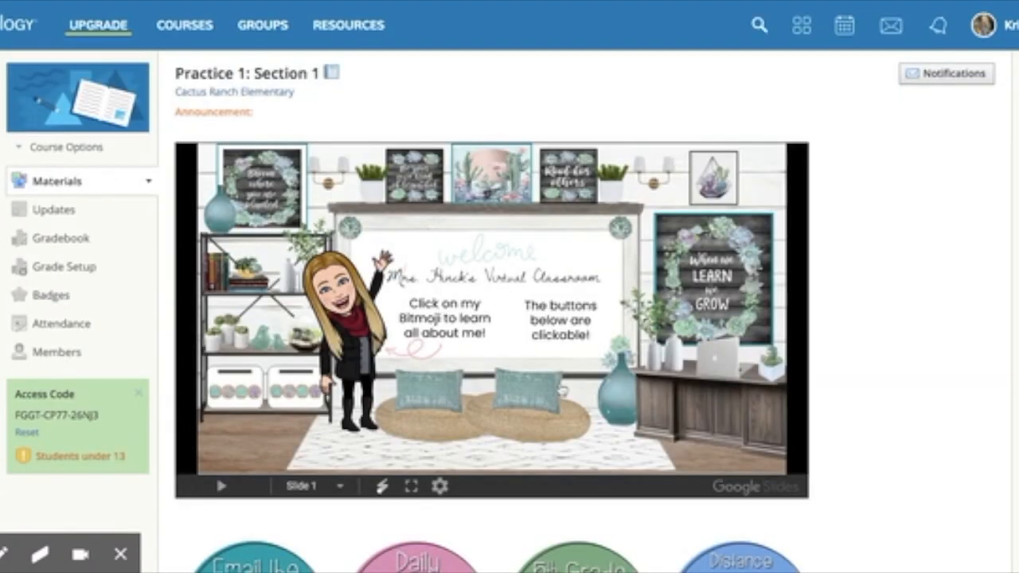
Add a new assignment to the Practice 1: Section 1 course materials and name it "Digital Inquiry: How does matter change?".
scroll(475, 519, "down", 7)
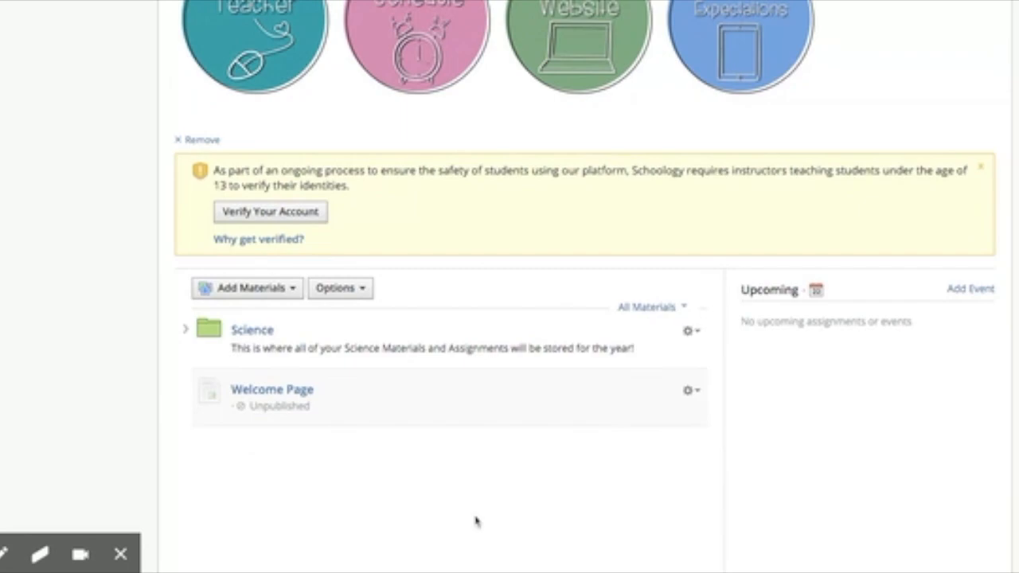
left_click(291, 288)
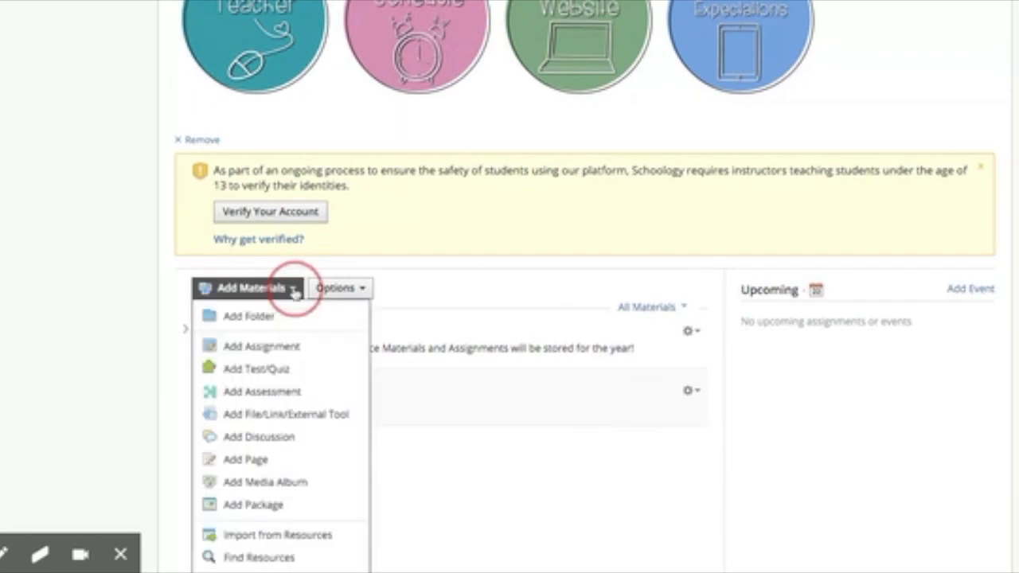
left_click(278, 348)
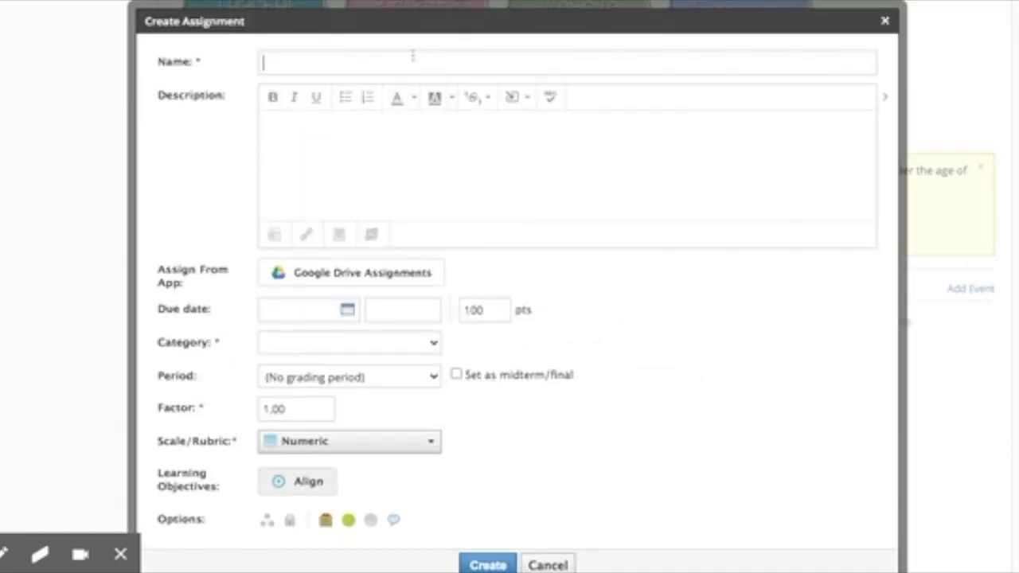
type("Digital Inquiry: What")
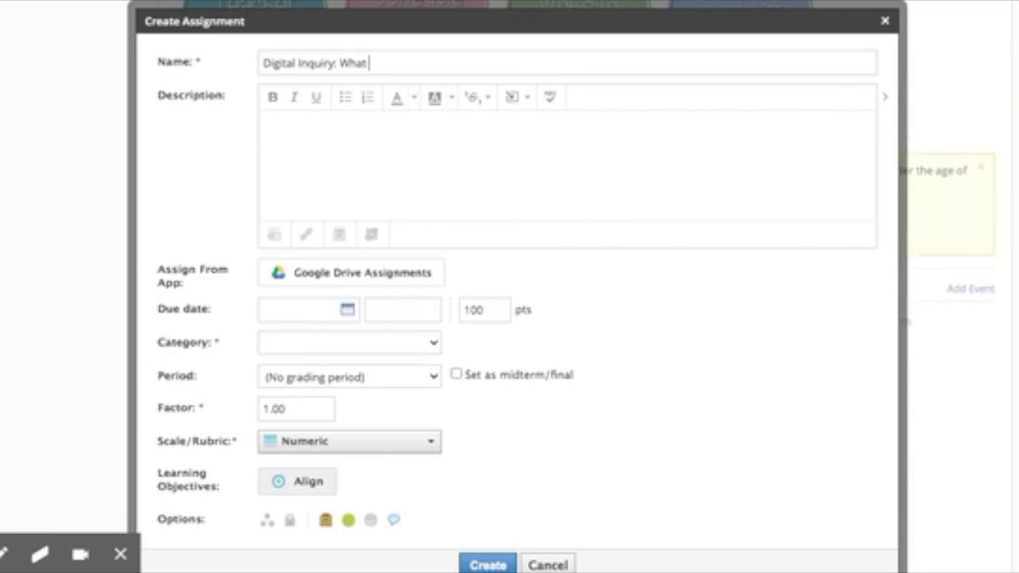
key("BackSpace")
key("BackSpace")
type("How does ")
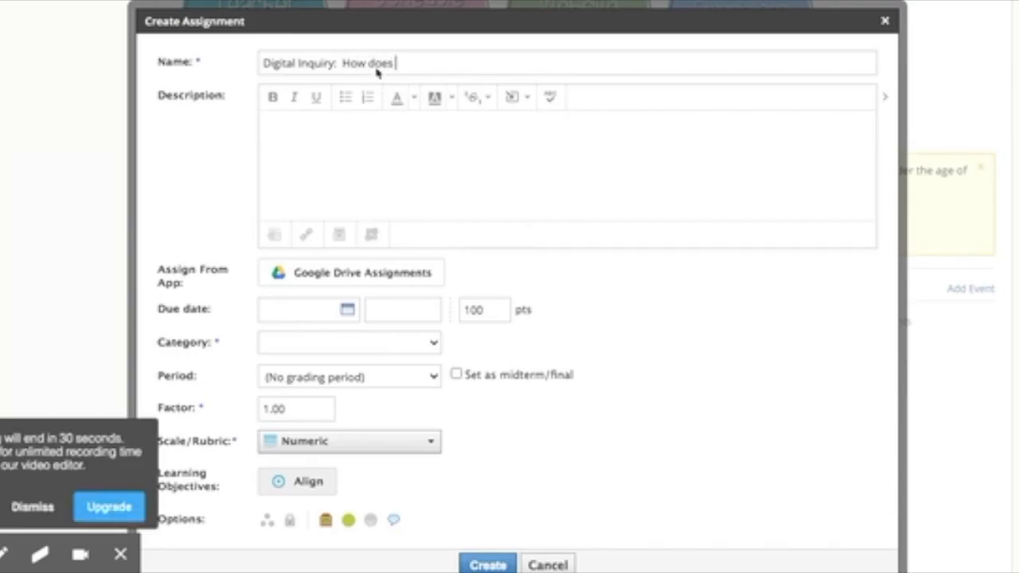
type("matter change?")
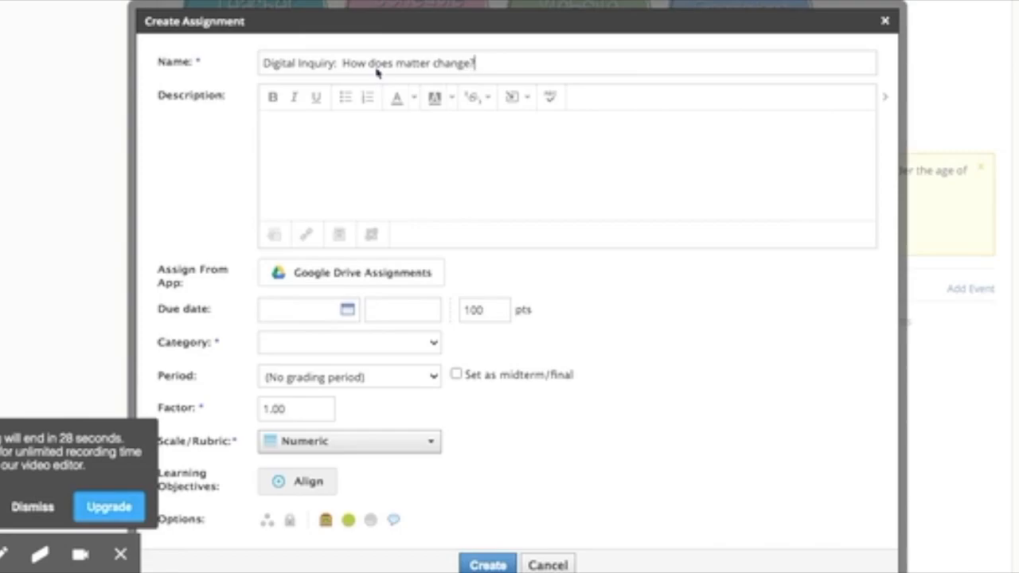
Attach the Google Drive file "3 Digital Inquiry: How does matter change?" to the assignment and create it.
left_click(366, 277)
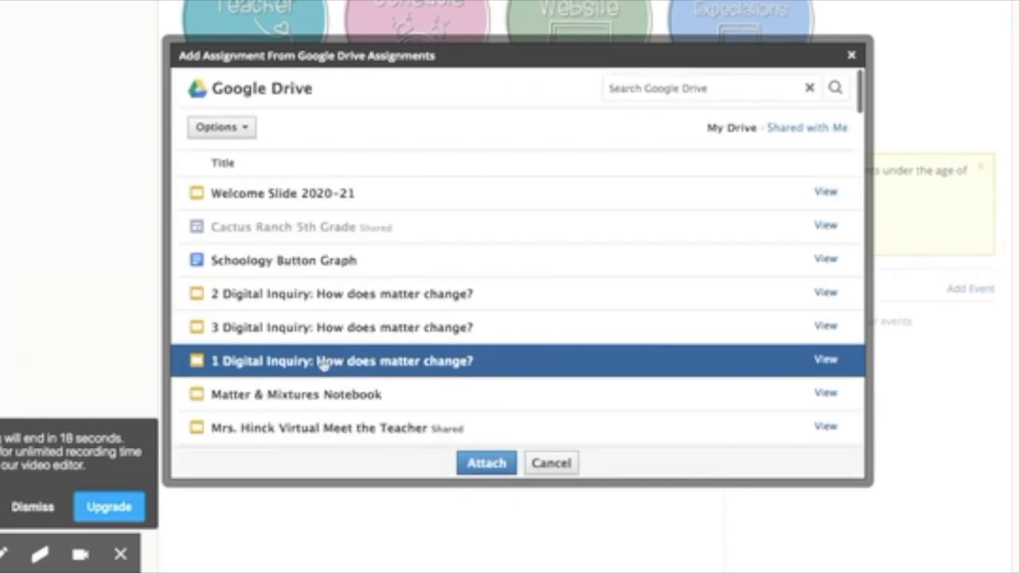
left_click(293, 338)
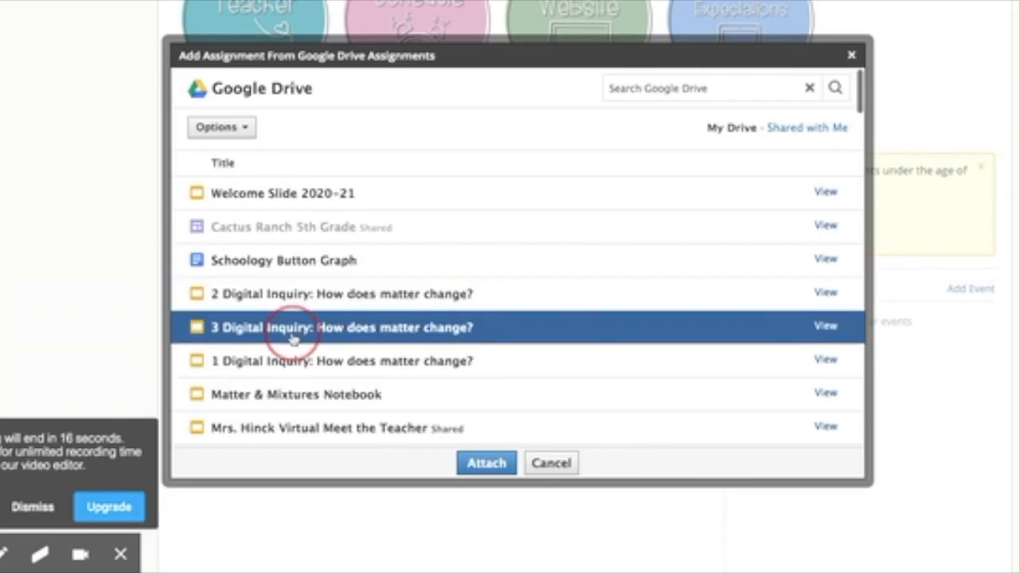
left_click(494, 469)
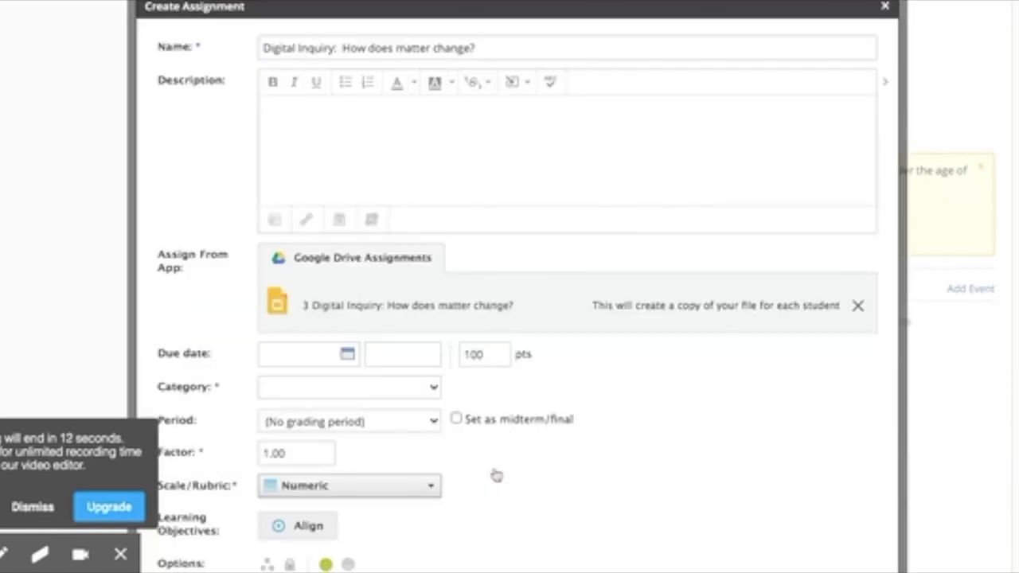
scroll(409, 496, "down", 1)
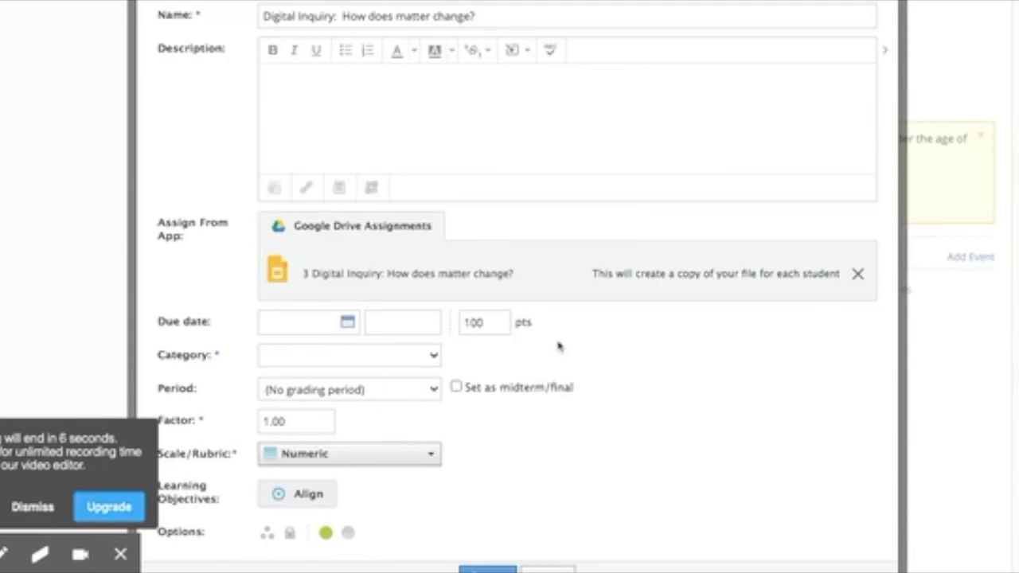
scroll(578, 459, "down", 2)
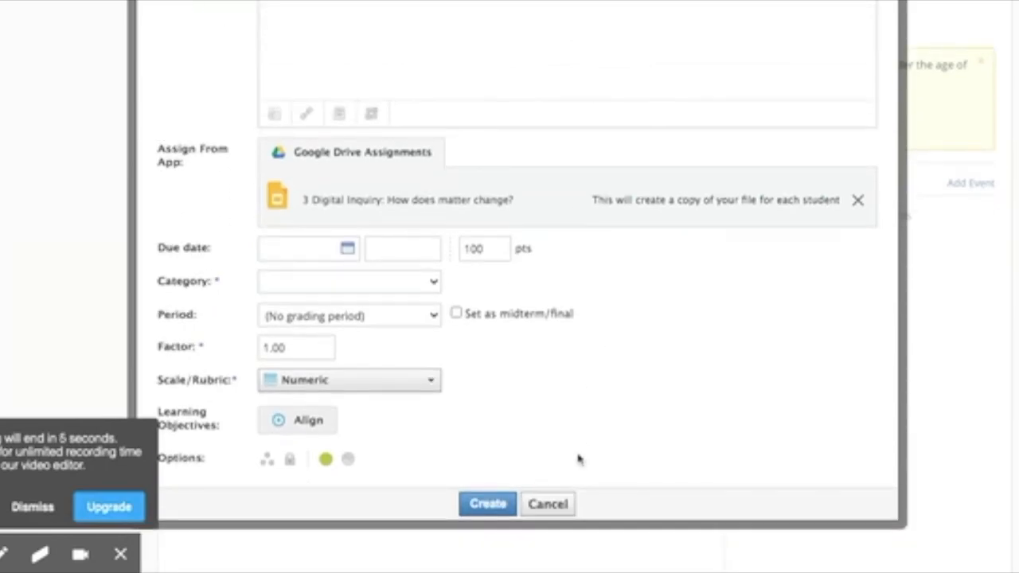
left_click(492, 505)
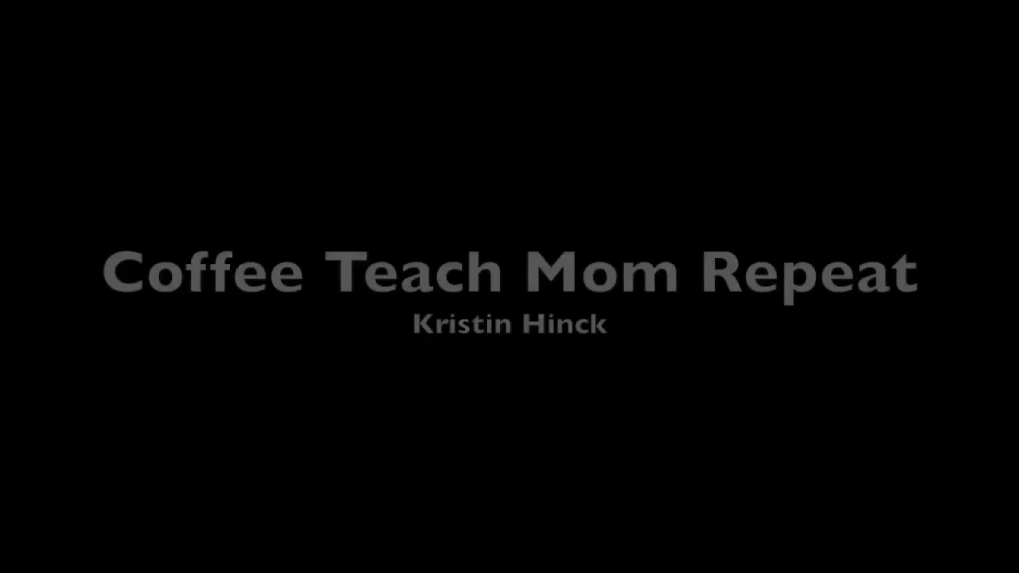